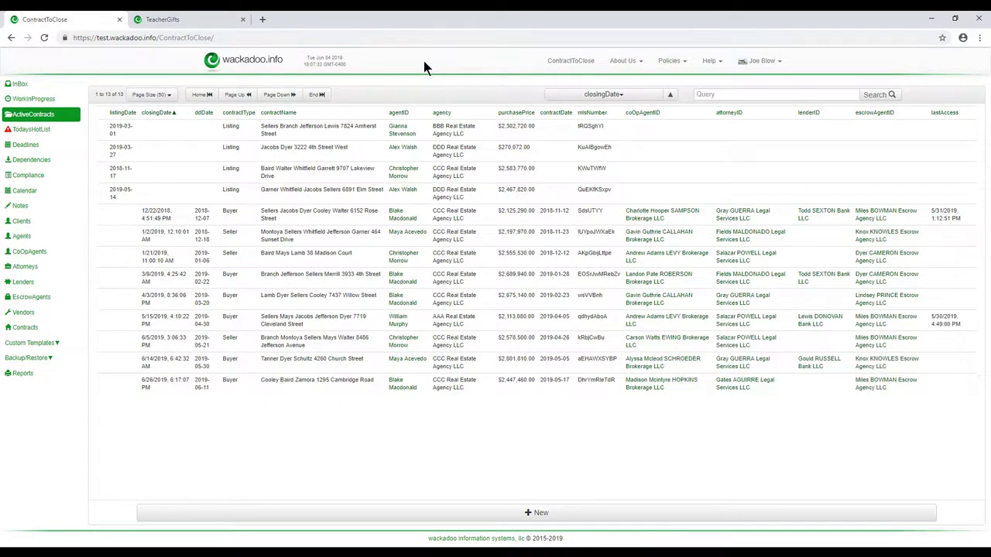
- Open the AAA Example Template from the custom email templates
left_click(23, 346)
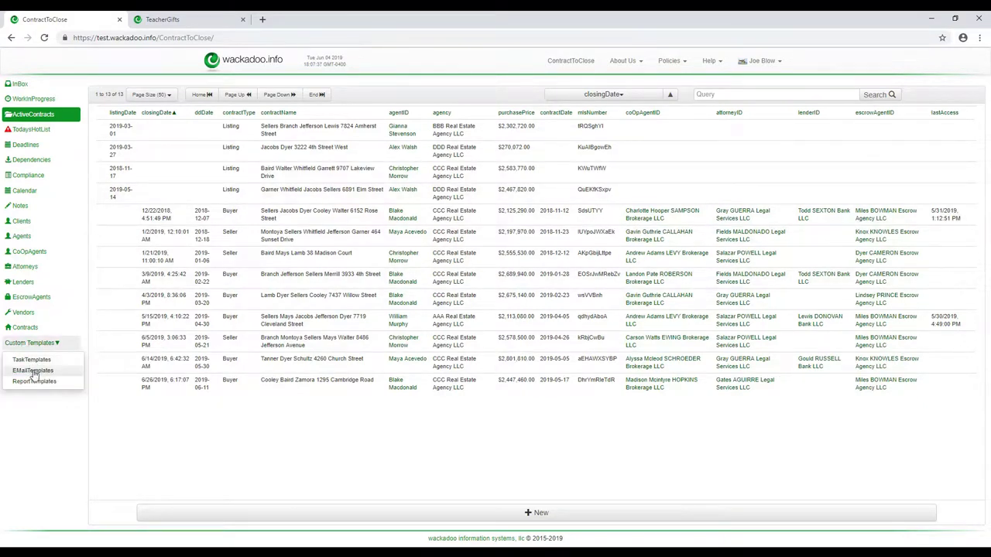
left_click(33, 372)
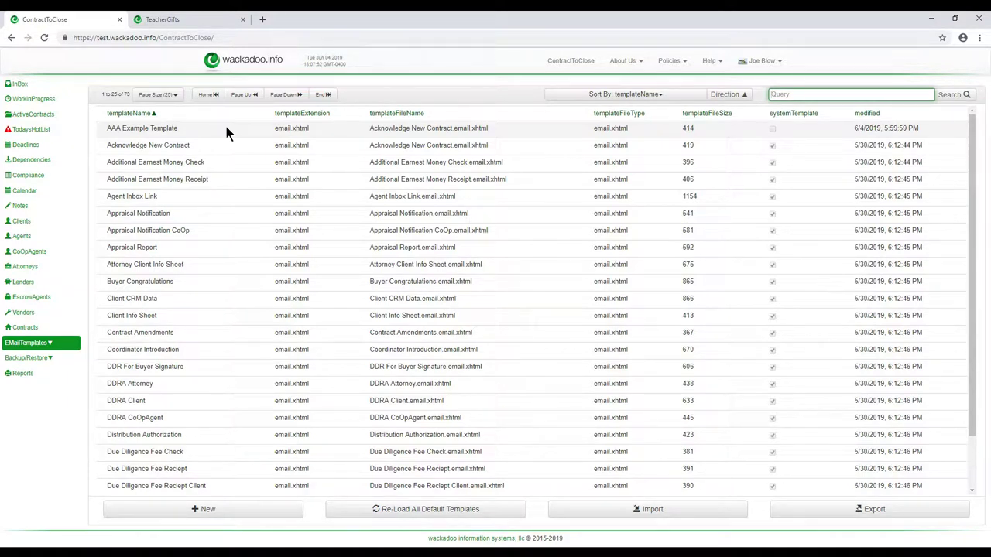
left_click(226, 128)
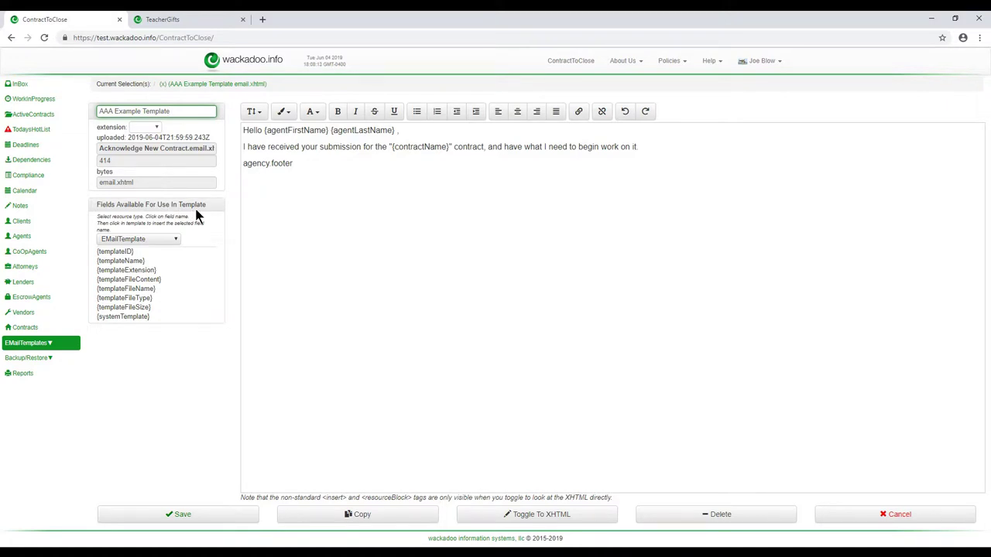
- Show the Contract fields available to the template and check its XHTML source, returning to the WYSIWYG view
left_click(177, 242)
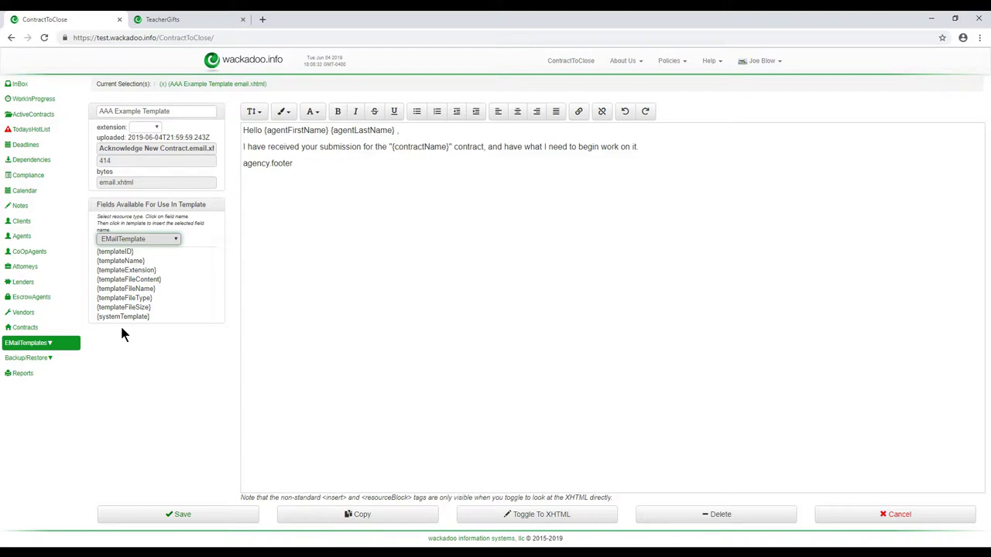
key("Up")
mouse_move(211, 278)
left_mouse_down()
mouse_move(213, 413)
mouse_move(215, 269)
left_mouse_up()
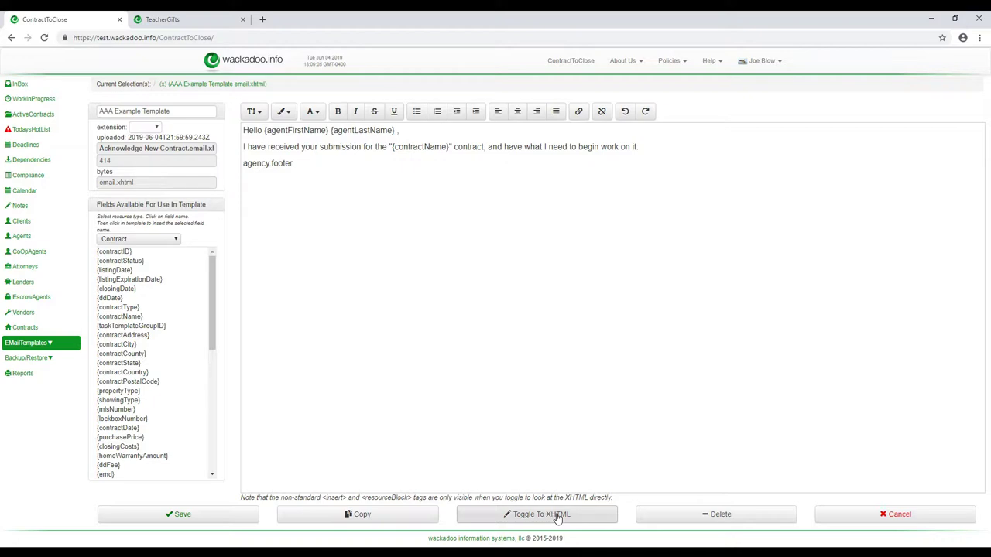
left_click(557, 517)
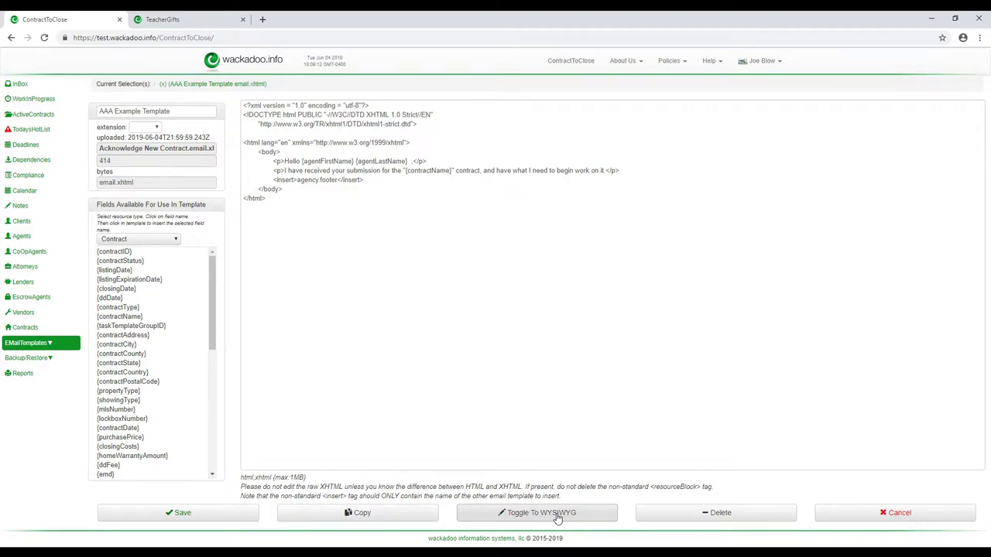
left_click(558, 515)
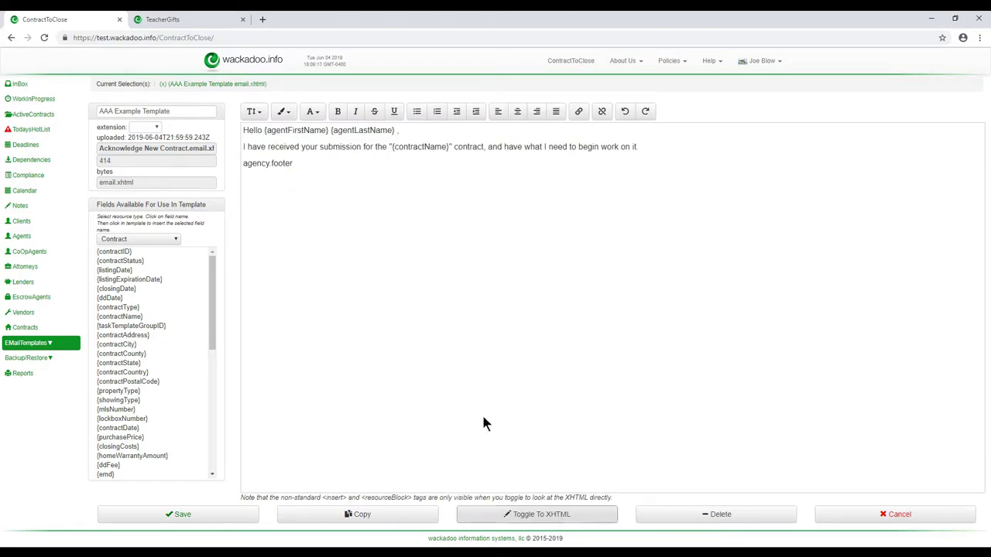
- Make the word "submission" bold, inspect its bold tags in the XHTML source, and return to the WYSIWYG view
double_click(341, 147)
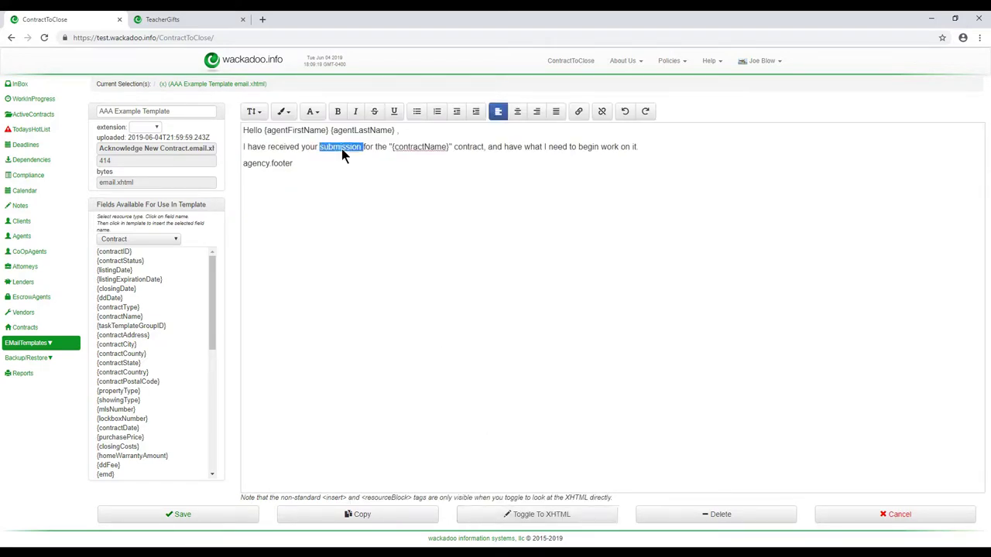
left_click(337, 111)
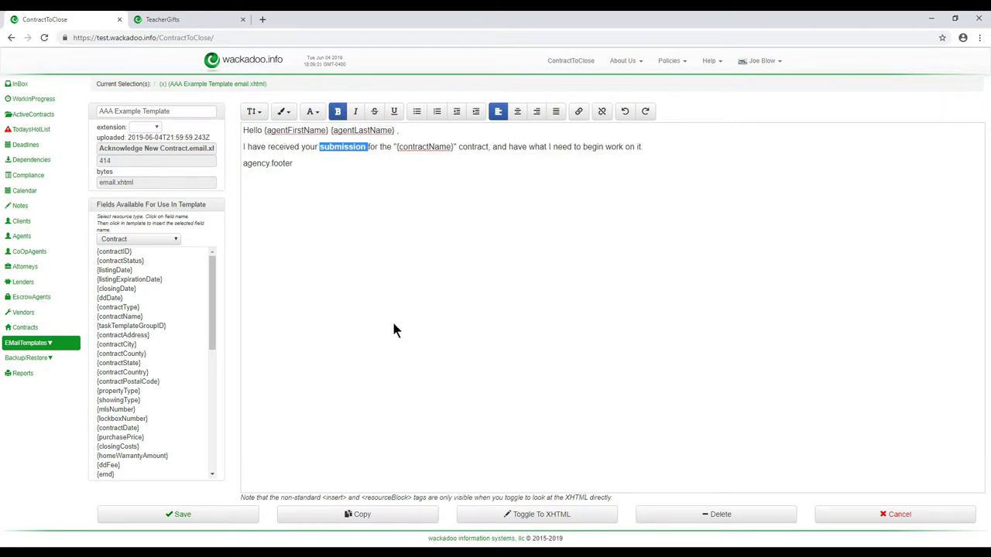
left_click(534, 517)
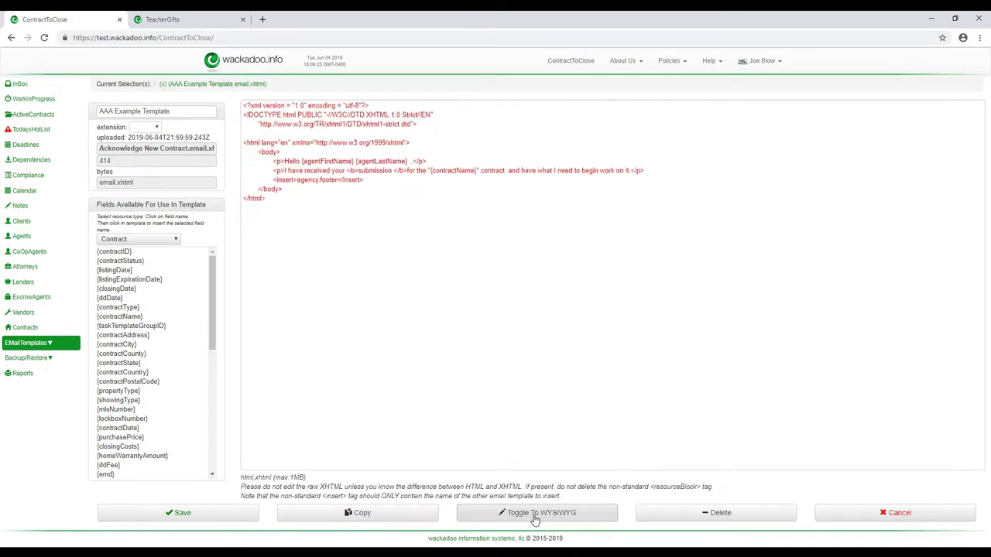
left_click(349, 170)
left_click_drag(349, 170, 410, 173)
left_click(389, 186)
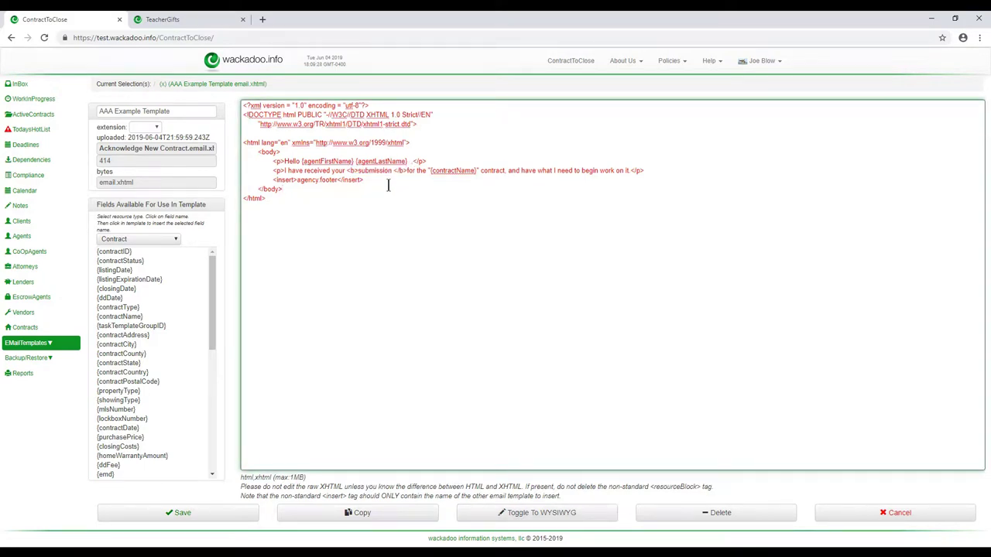
left_click(544, 516)
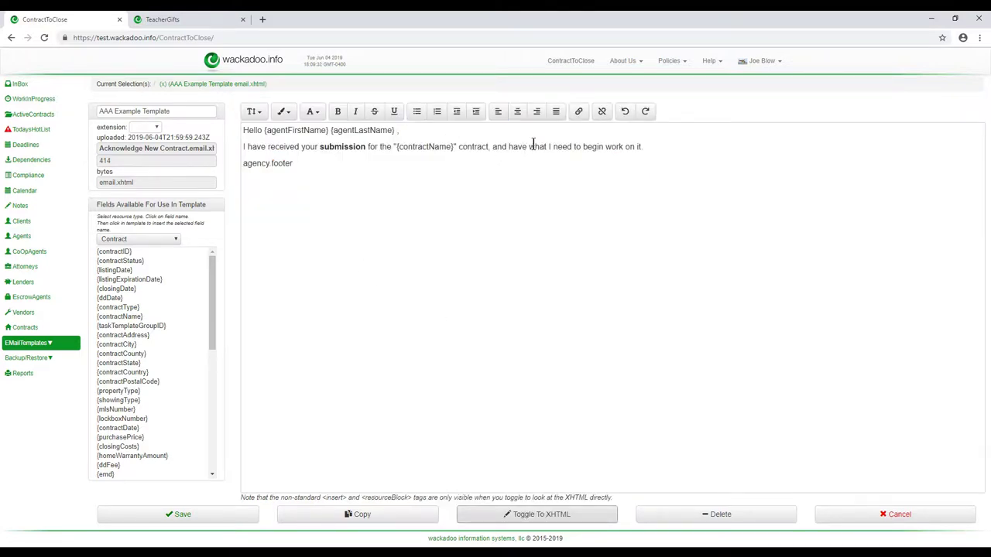
- Remove the bold formatting from the word "submission" in the template text
left_click(627, 113)
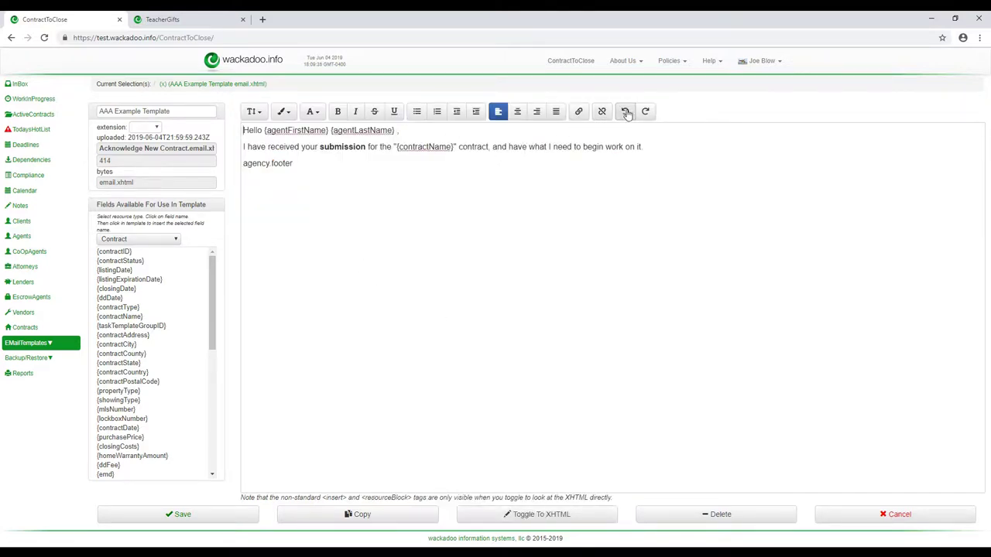
double_click(350, 149)
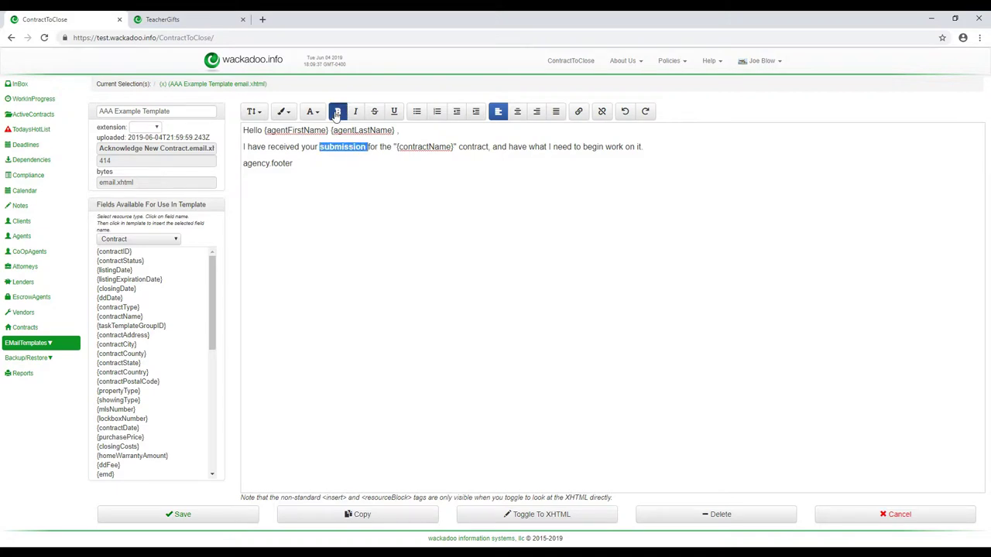
left_click(338, 110)
left_click(359, 215)
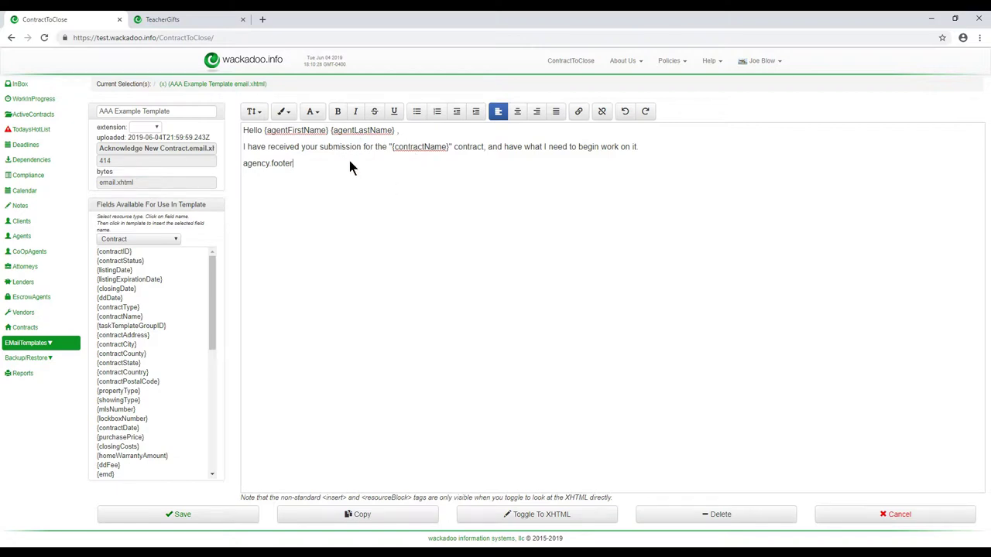
- Highlight the {agentFirstName} placeholder in the greeting and show the available RealEstateAgent fields
left_click(264, 130)
left_click_drag(264, 130, 326, 132)
left_click(175, 240)
left_click(135, 258)
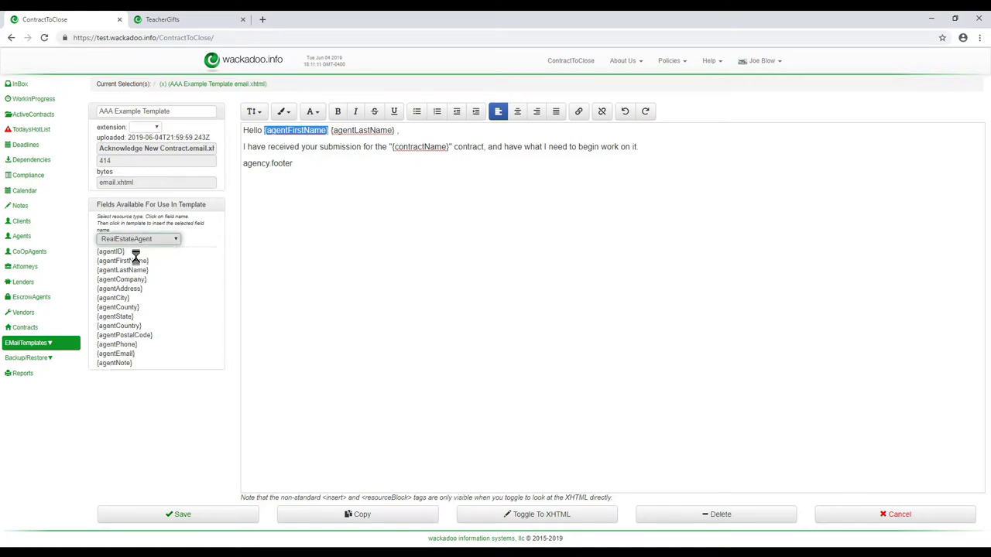
left_click(133, 256)
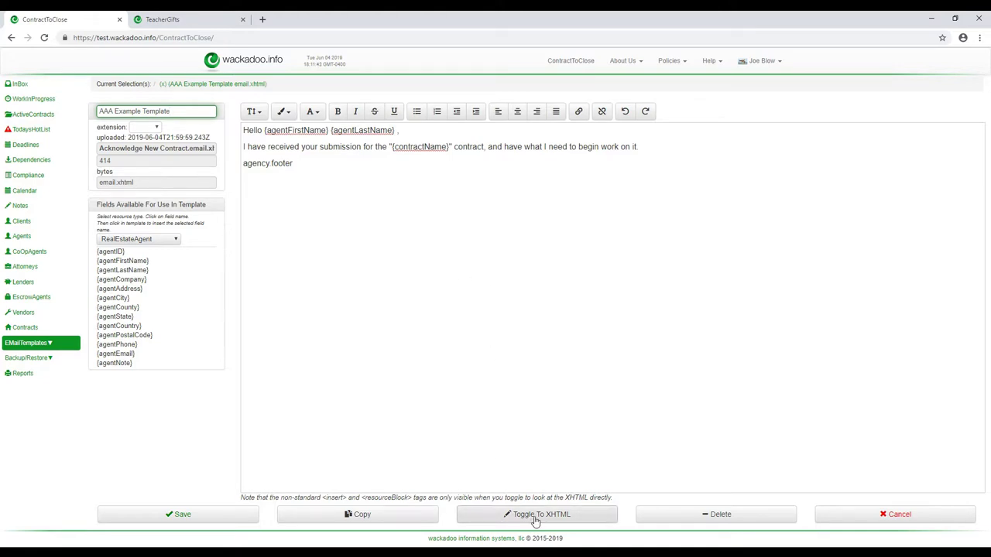
- Examine the insert tag and the agency.footer name it encloses in the template's XHTML source
left_click(534, 515)
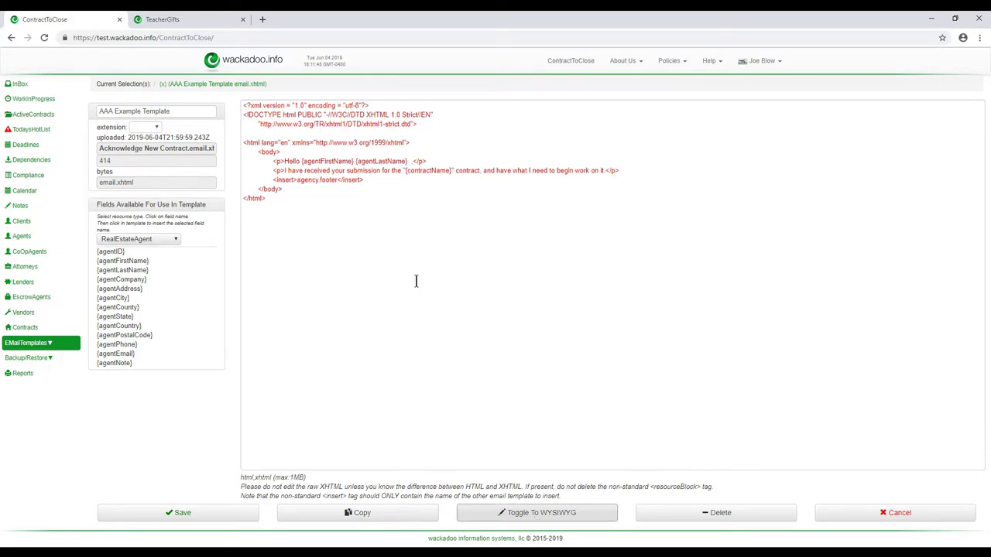
left_click(384, 182)
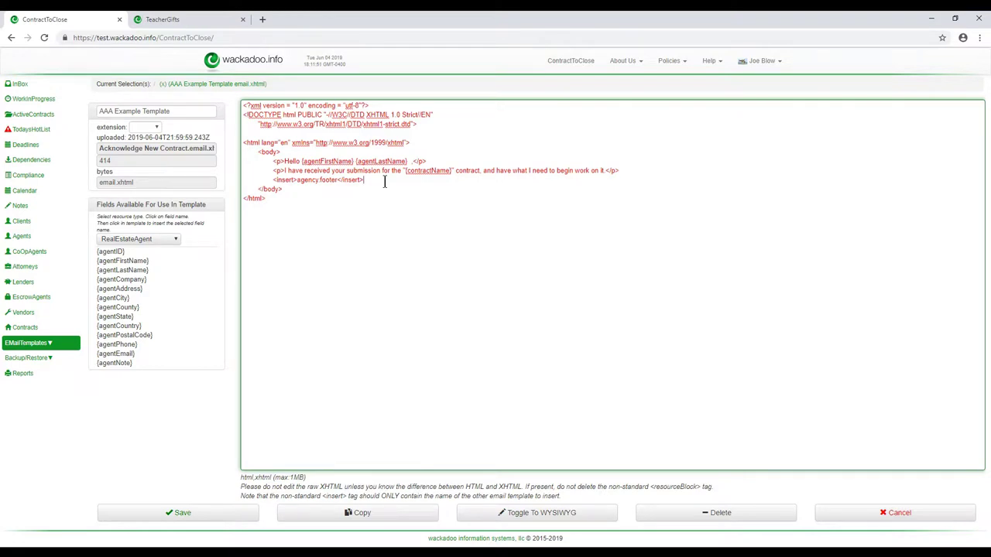
key("shift+Left")
key("shift+Left")
key("shift+Left")
key("shift+Left")
key("shift+Left")
key("shift+Left")
key("shift+Left")
key("shift+Left")
key("shift+Left")
key("Left")
left_click_drag(297, 181, 336, 182)
left_click(335, 200)
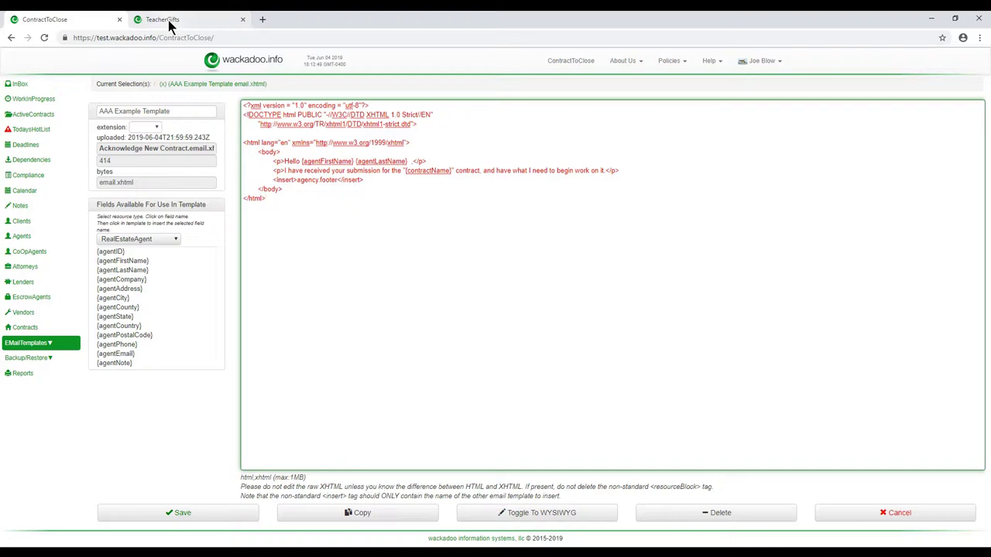
- Open the Default Gift Notice email template in TeacherGifts and show its available Teacher fields
left_click(168, 20)
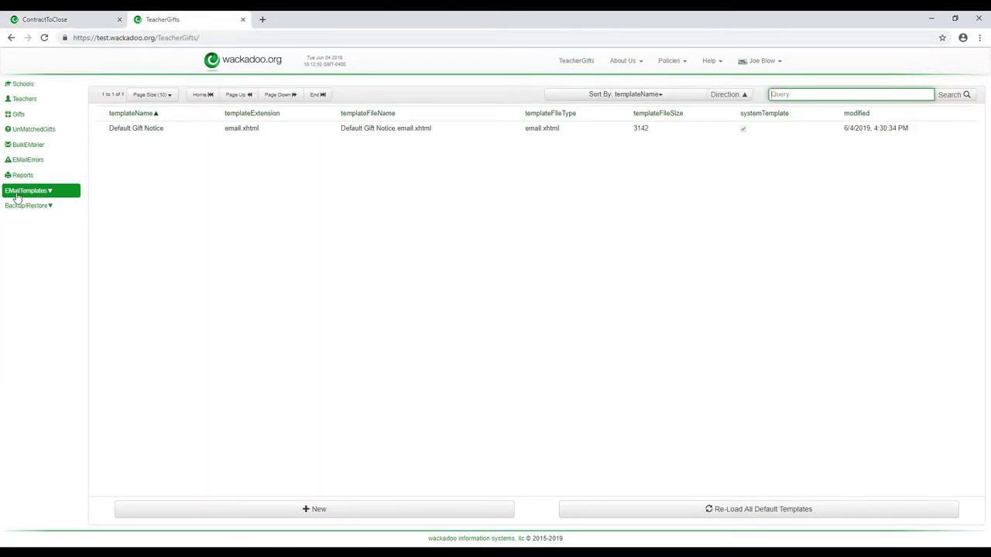
left_click(194, 130)
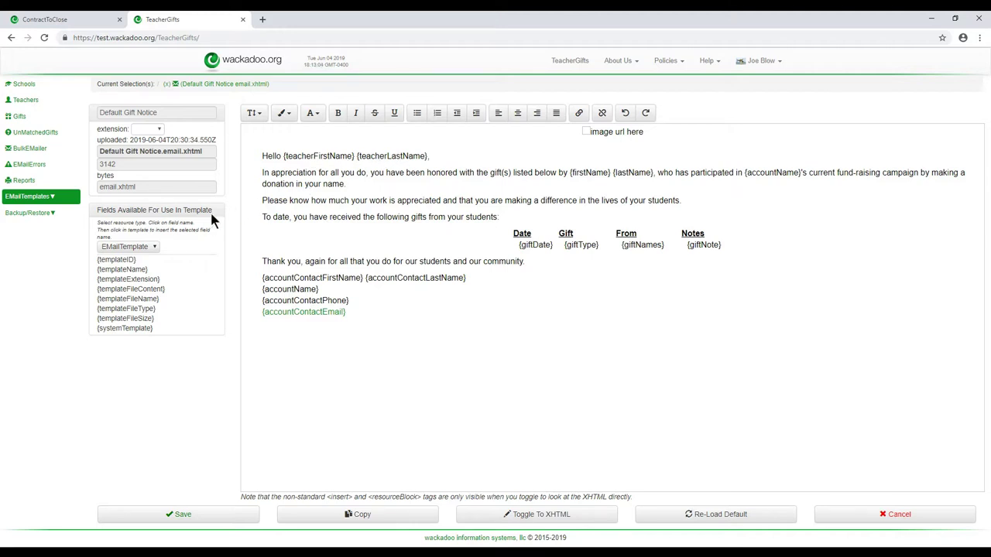
left_click(156, 248)
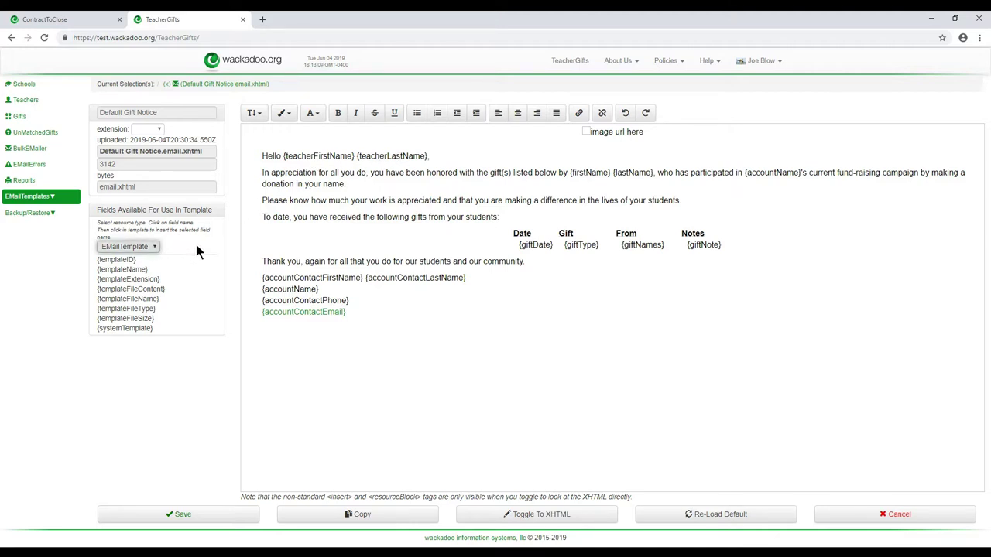
left_click(154, 248)
left_click(143, 279)
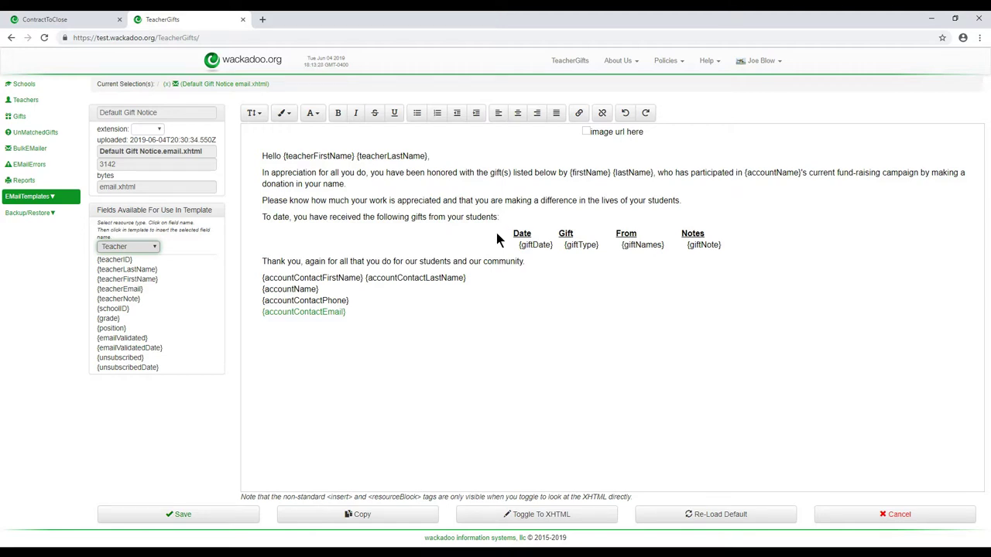
- Examine the opening and closing resourceBlock tags and the gift table row between them in the template's XHTML source
left_click(533, 519)
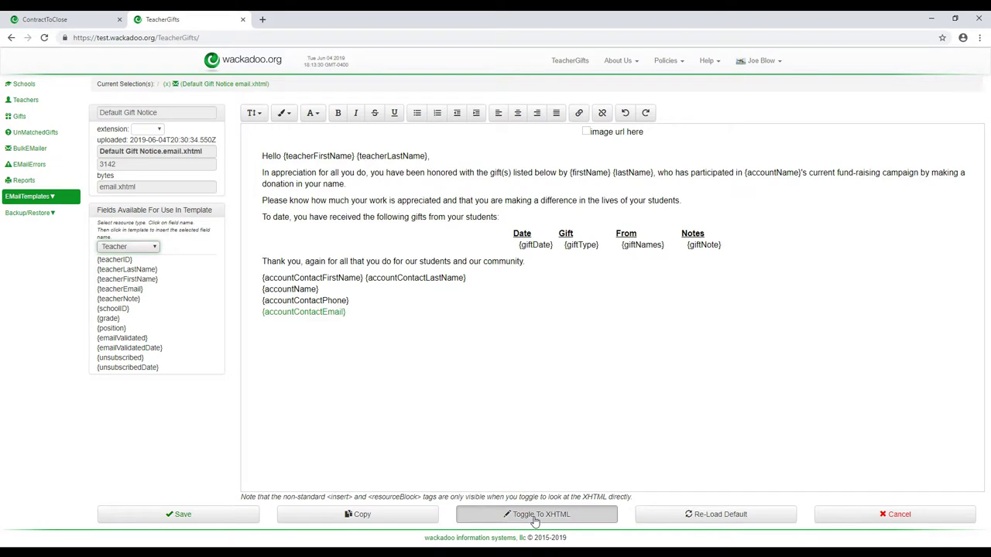
left_click(540, 356)
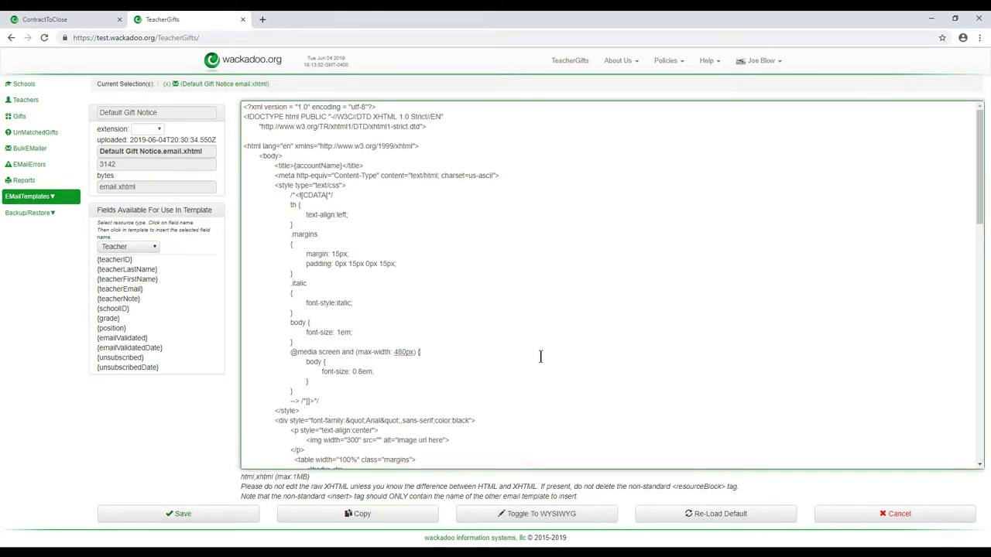
scroll(540, 356, "down", 10)
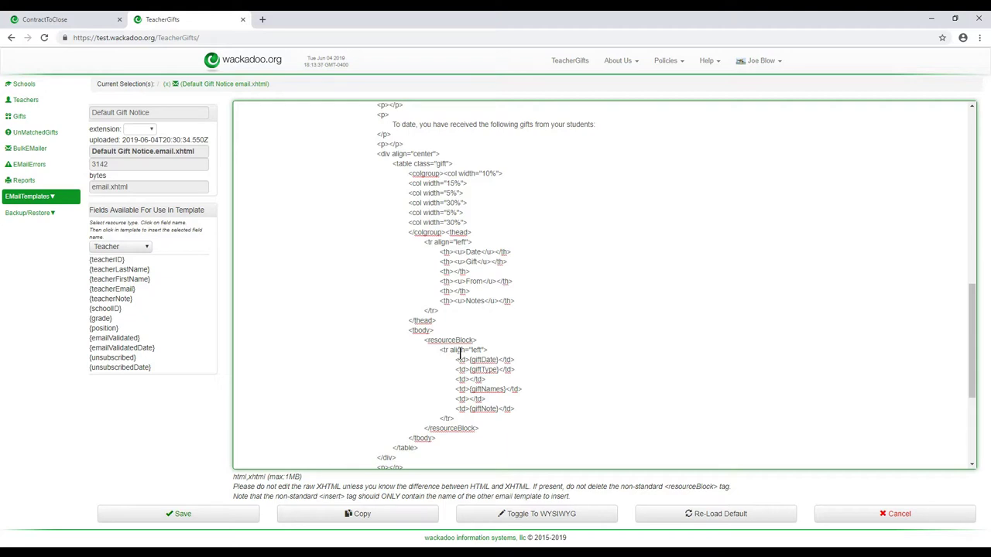
left_click_drag(420, 342, 480, 341)
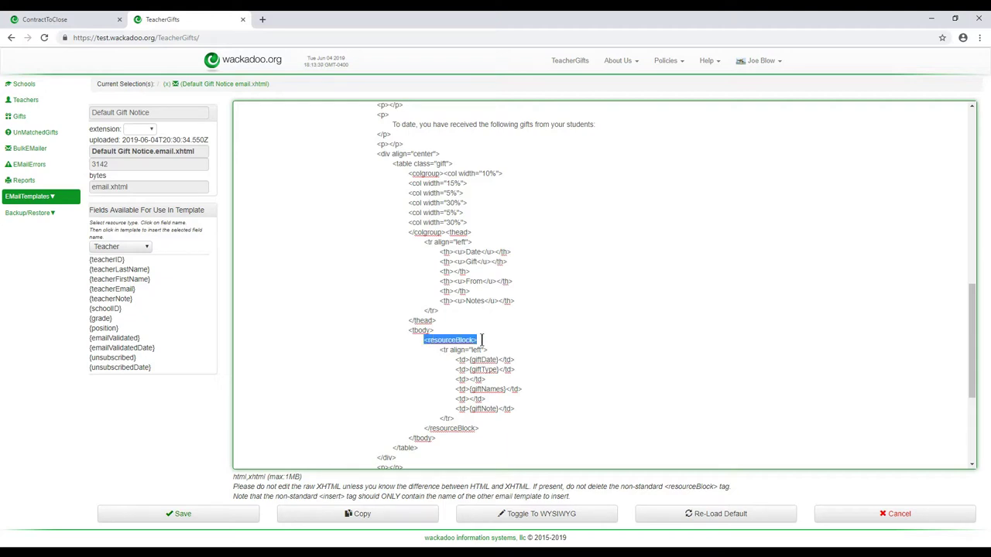
left_click(481, 430)
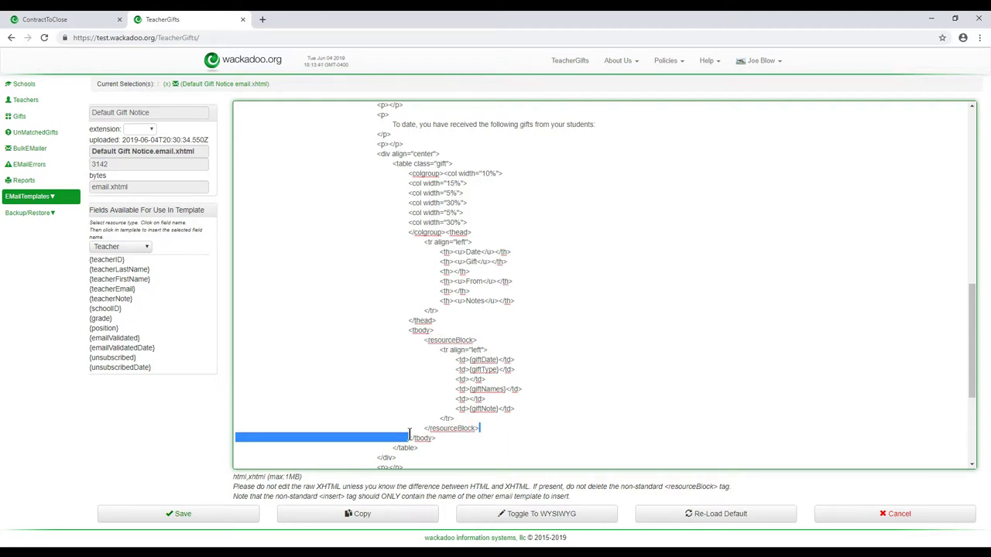
left_click_drag(409, 435, 404, 428)
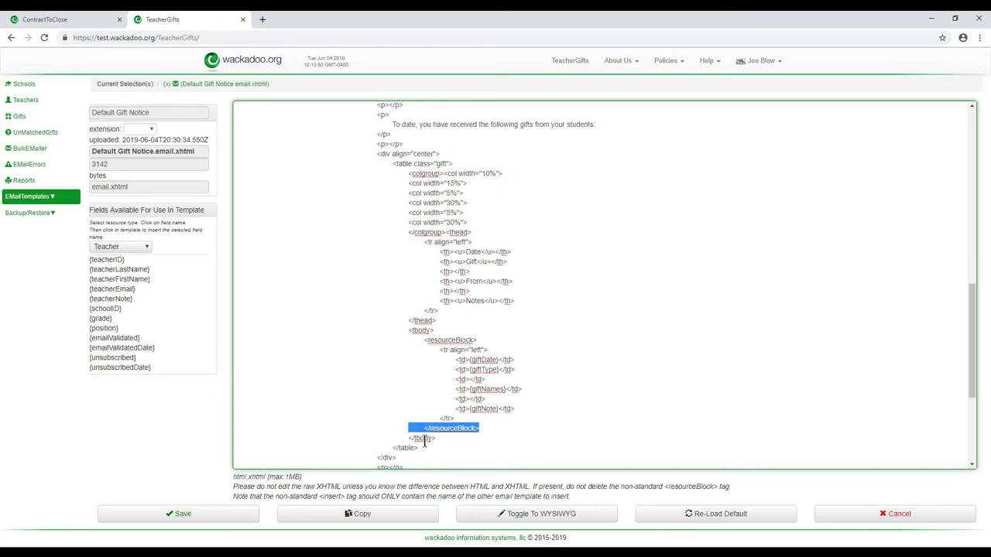
left_click(454, 330)
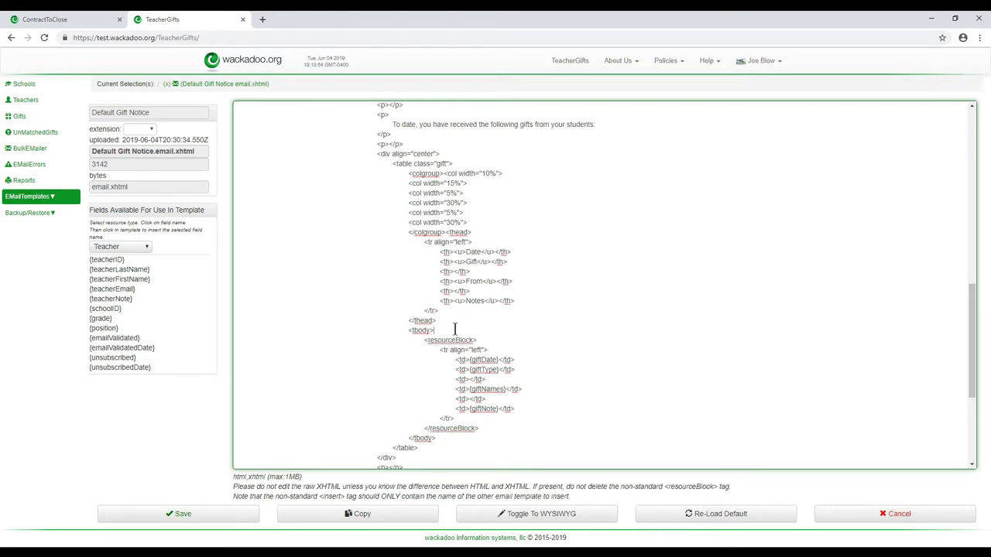
left_click_drag(423, 340, 472, 420)
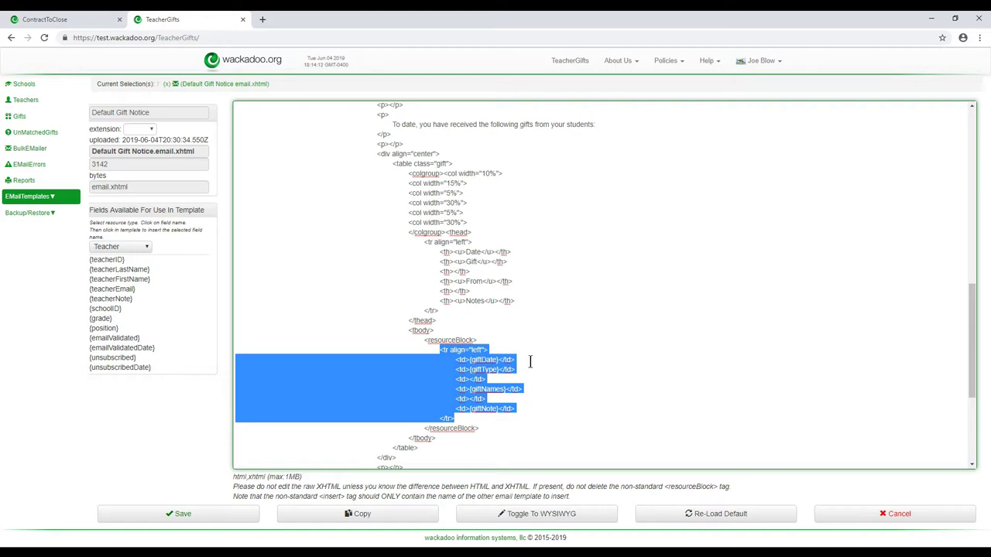
left_click(519, 336)
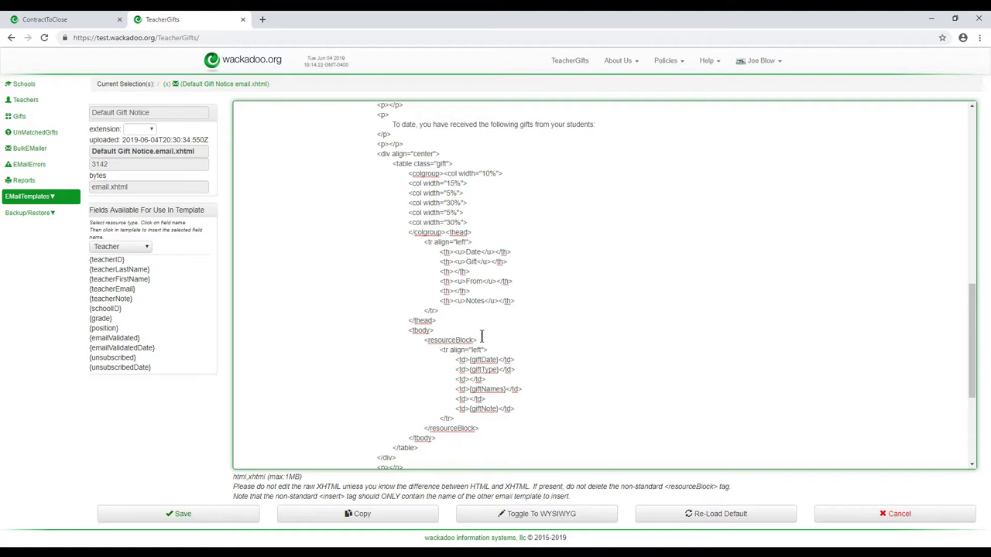
left_click_drag(480, 340, 423, 341)
- Return to ContractToClose, sort the email templates by templateName in descending order, and open the agency.footer template
left_click(63, 22)
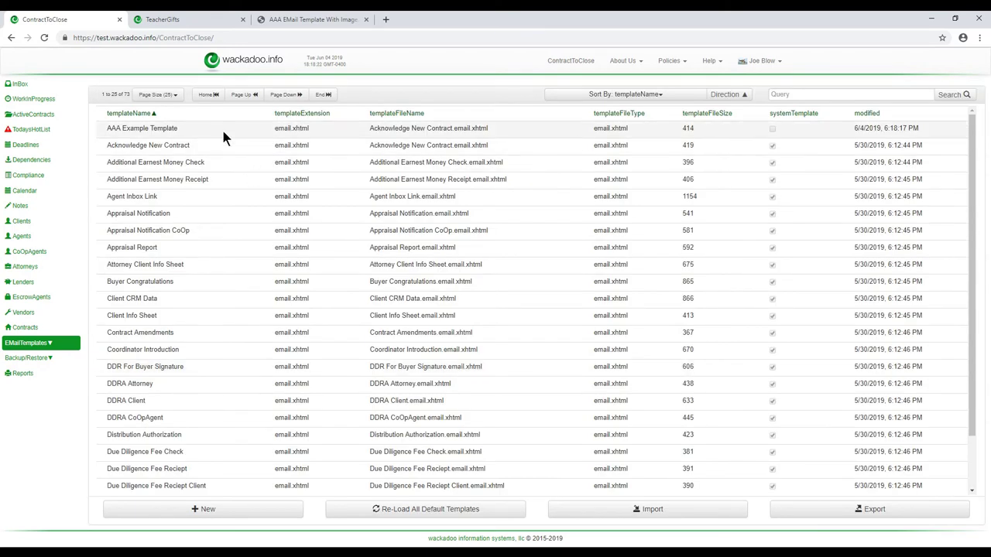
left_click(140, 116)
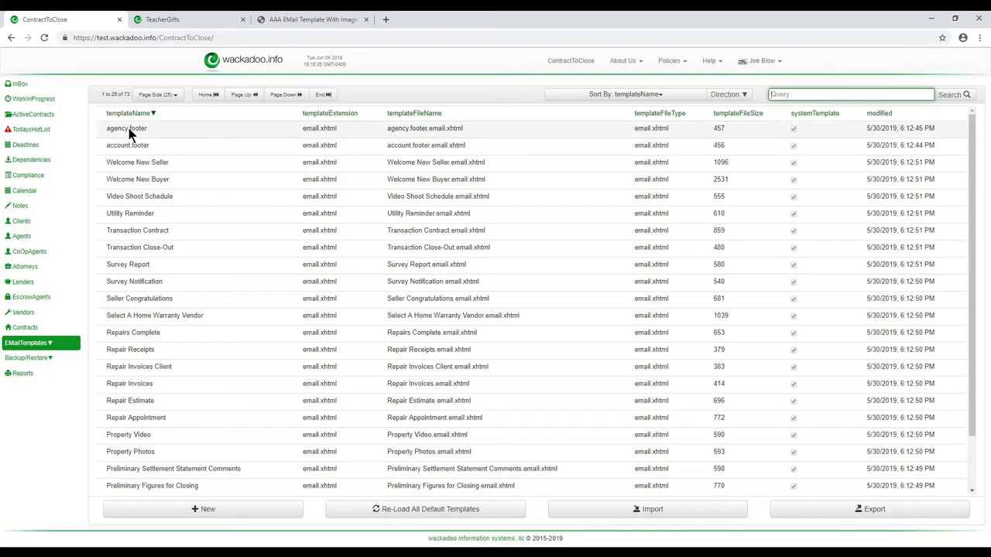
left_click(129, 130)
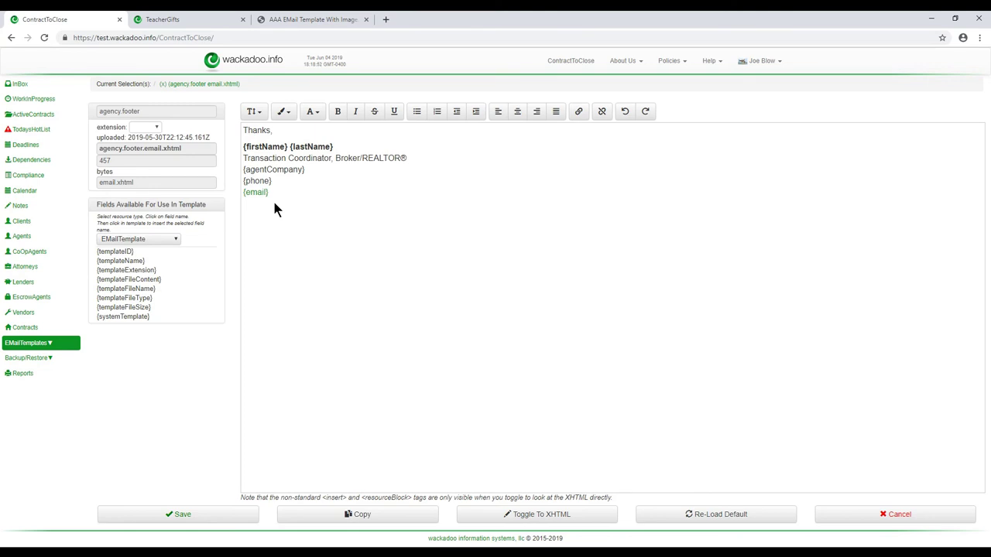
- Close the agency.footer template and sort the email templates by templateName in ascending order
left_click(209, 86)
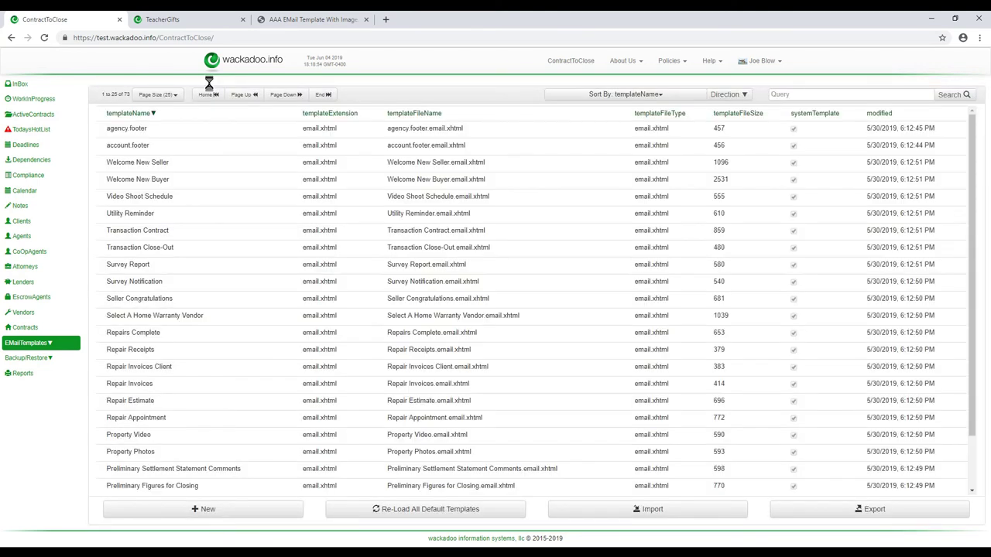
left_click(139, 113)
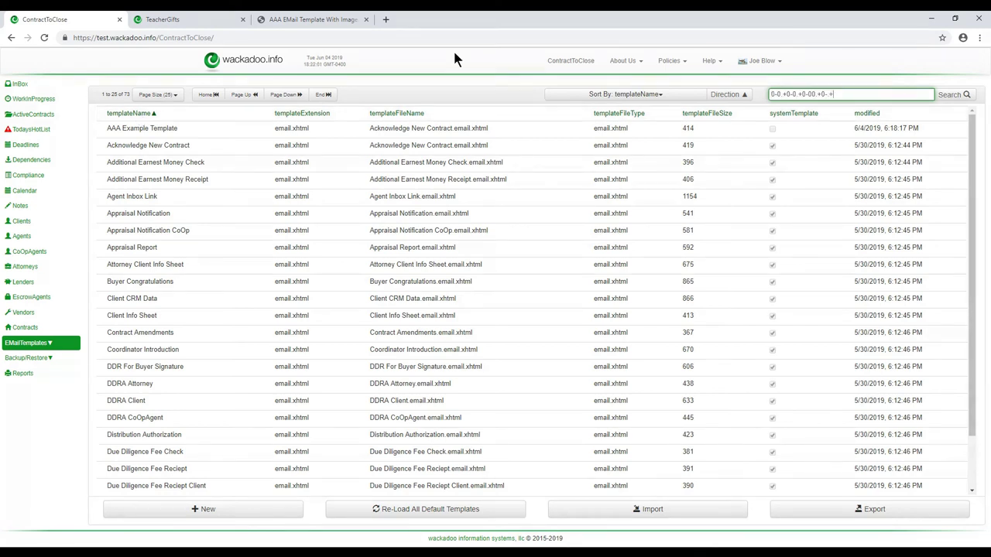
type("0")
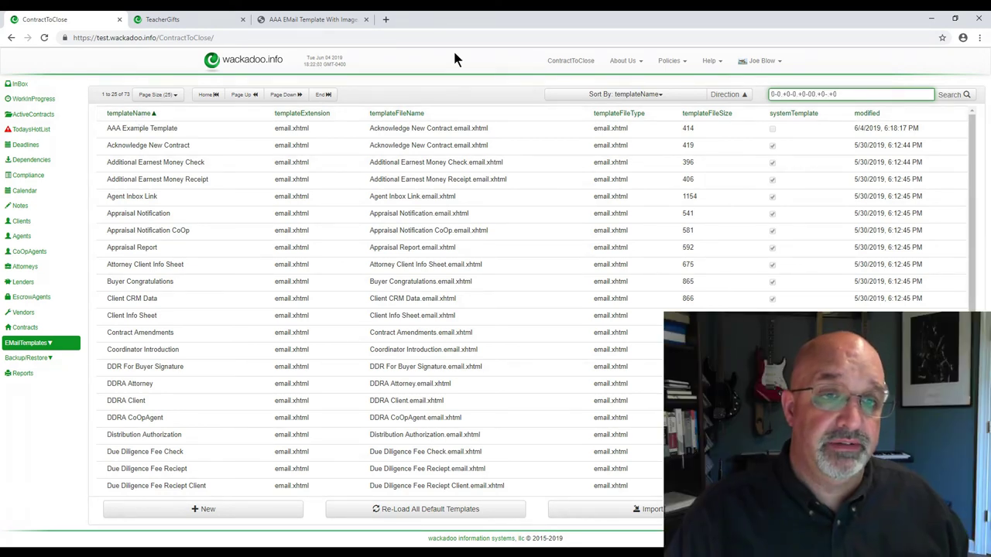